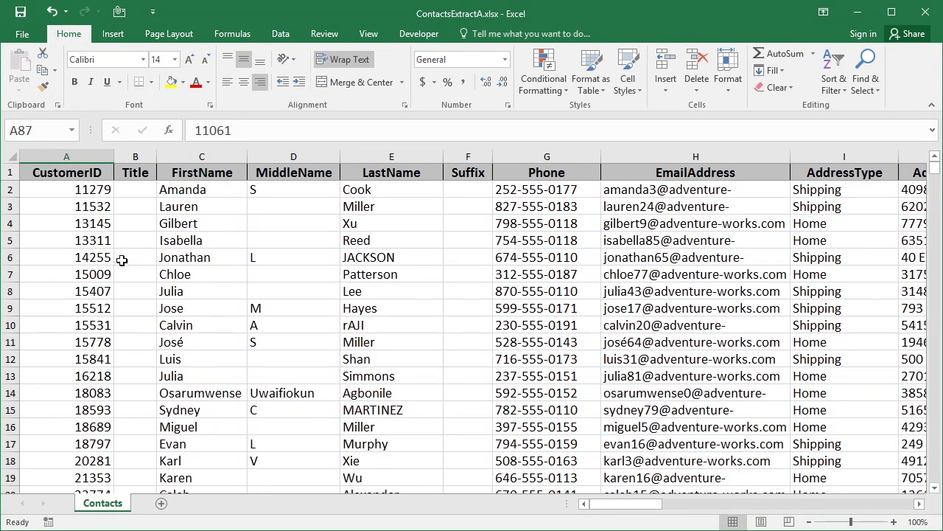
# Convert the contact data range A1:AE101 into a table with headers
pyautogui.click(104, 225)
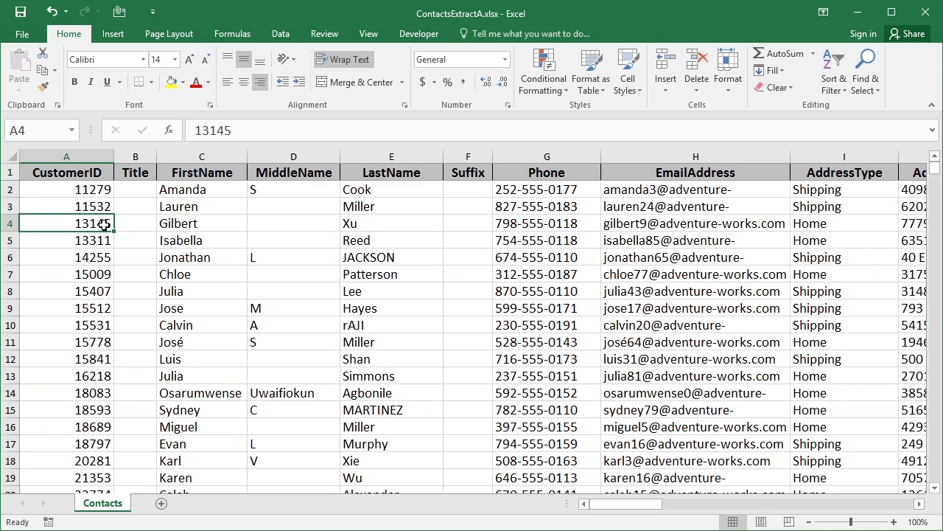
pyautogui.click(116, 35)
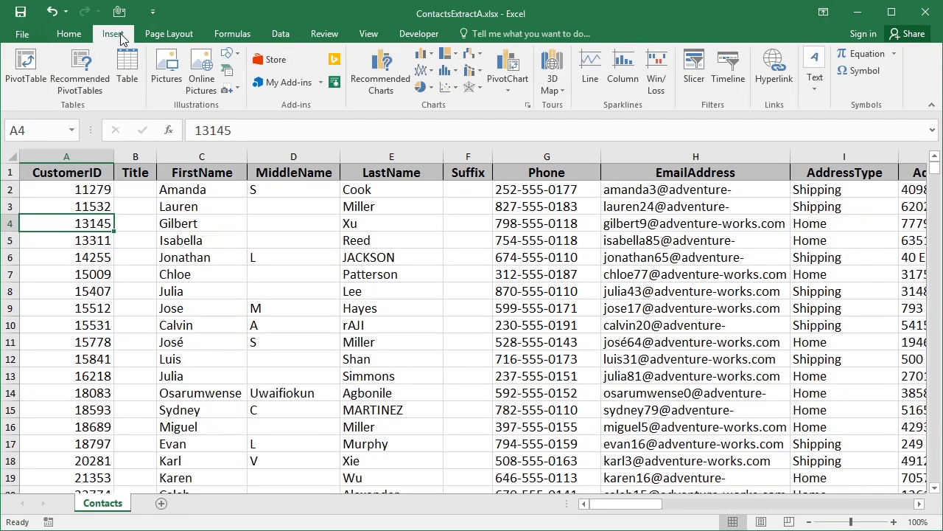
pyautogui.click(121, 74)
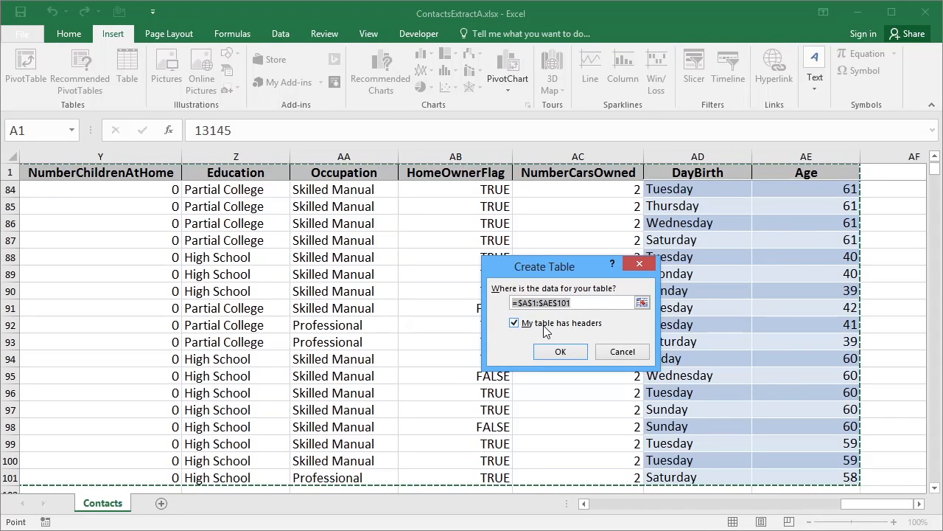
pyautogui.click(555, 352)
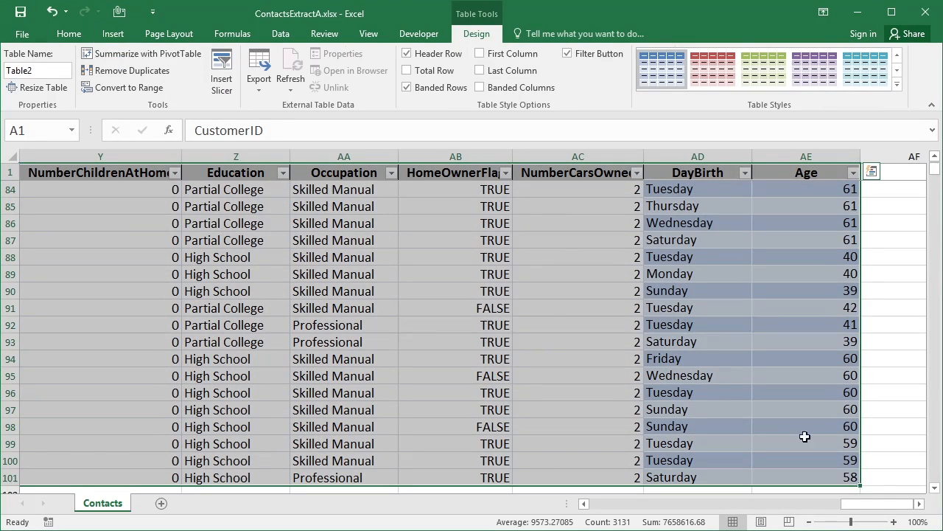
# Examine the new table's header filters and columns through Age, selecting one cell inside the table and one outside it
pyautogui.moveTo(881, 505); pyautogui.dragTo(601, 505)
pyautogui.moveTo(936, 170); pyautogui.dragTo(935, 159)
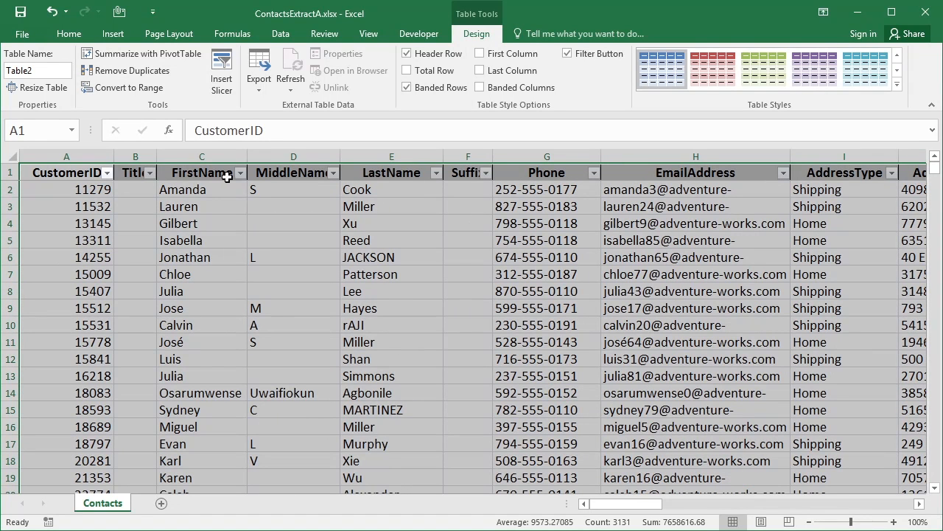
pyautogui.click(279, 205)
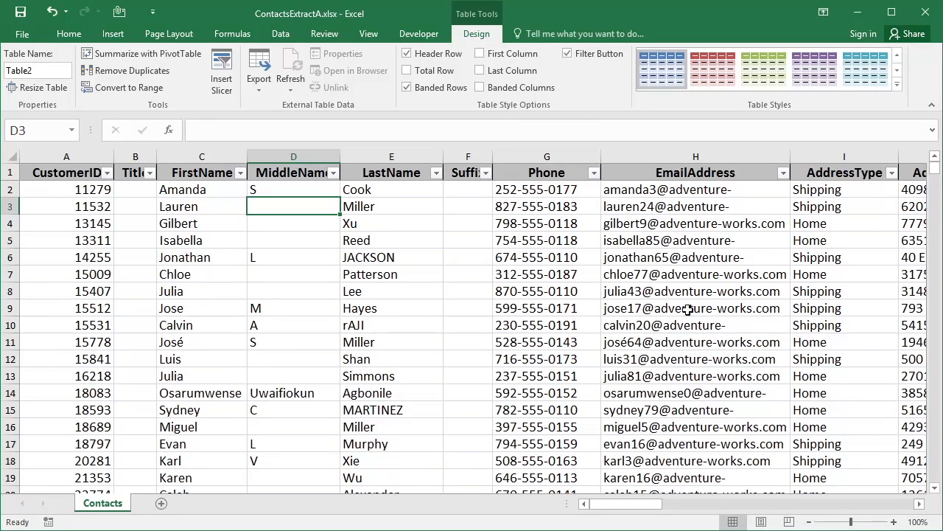
pyautogui.click(869, 505)
pyautogui.click(869, 505)
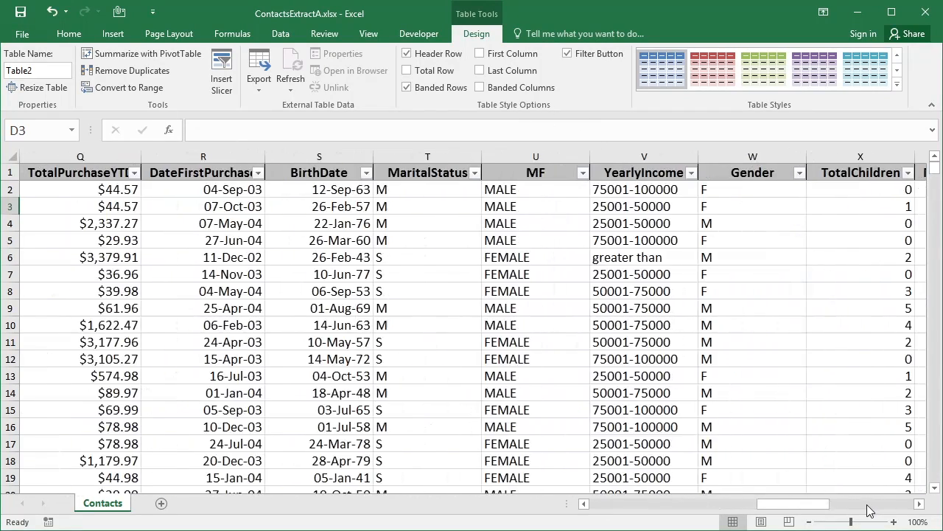
pyautogui.click(868, 505)
pyautogui.click(895, 291)
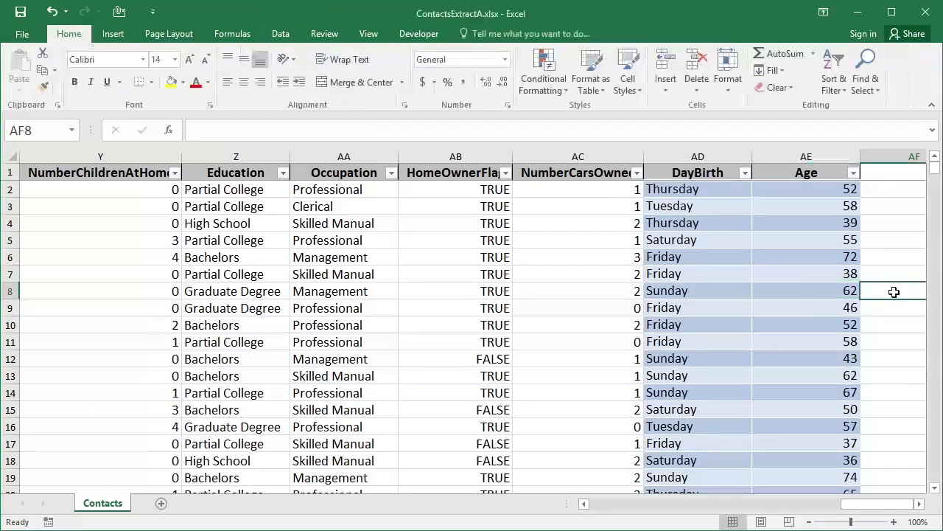
pyautogui.moveTo(871, 505); pyautogui.dragTo(593, 501)
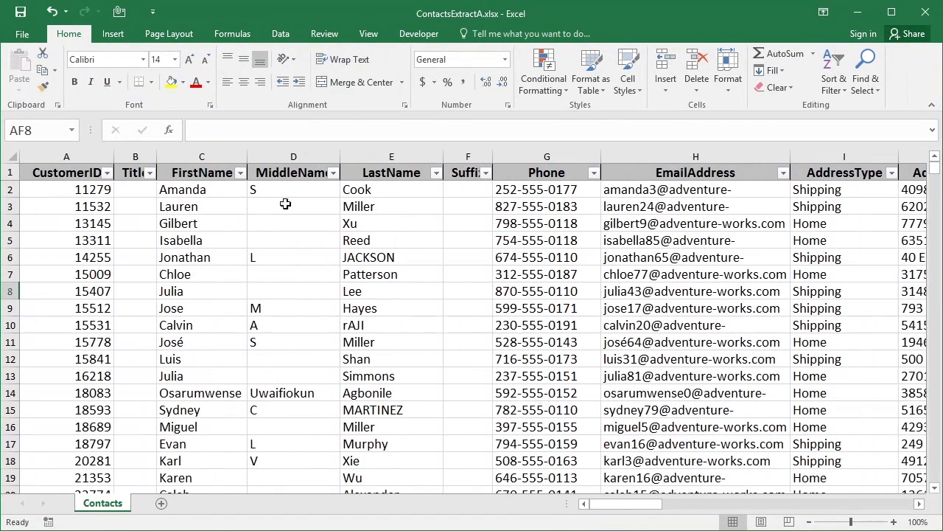
# Undo the table creation on the Contacts sheet
pyautogui.click(163, 224)
pyautogui.click(67, 12)
pyautogui.click(67, 31)
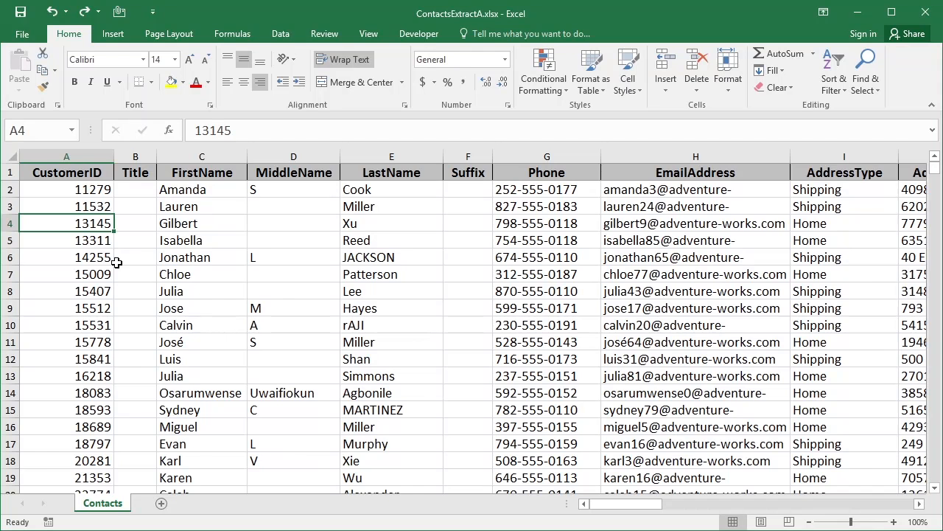
# Create a table from the contact data range A1:AE101, keeping the first row as headers
pyautogui.hotkey('ctrl', 't')
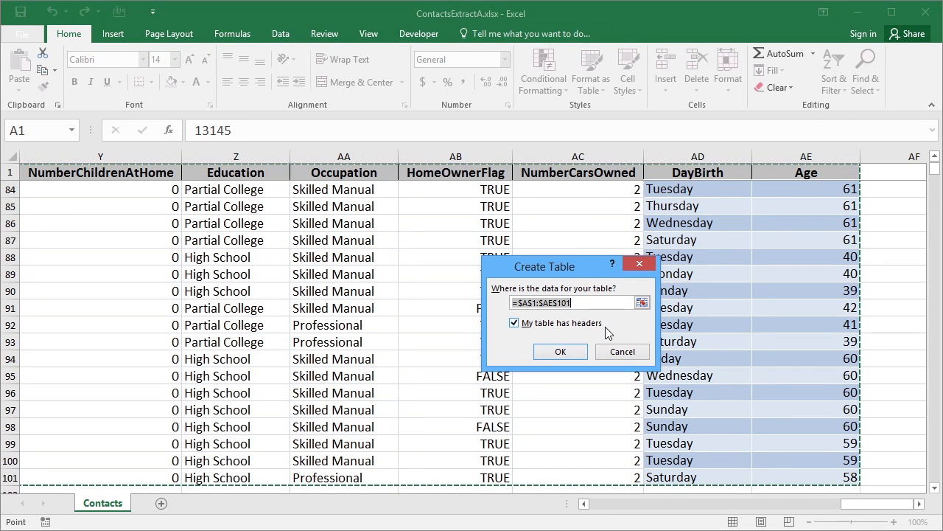
pyautogui.click(642, 303)
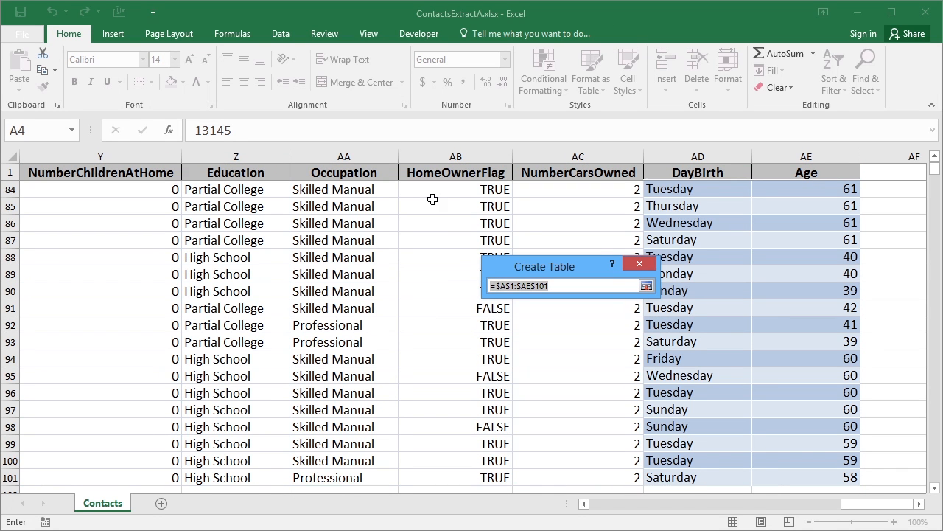
pyautogui.click(647, 287)
pyautogui.click(561, 352)
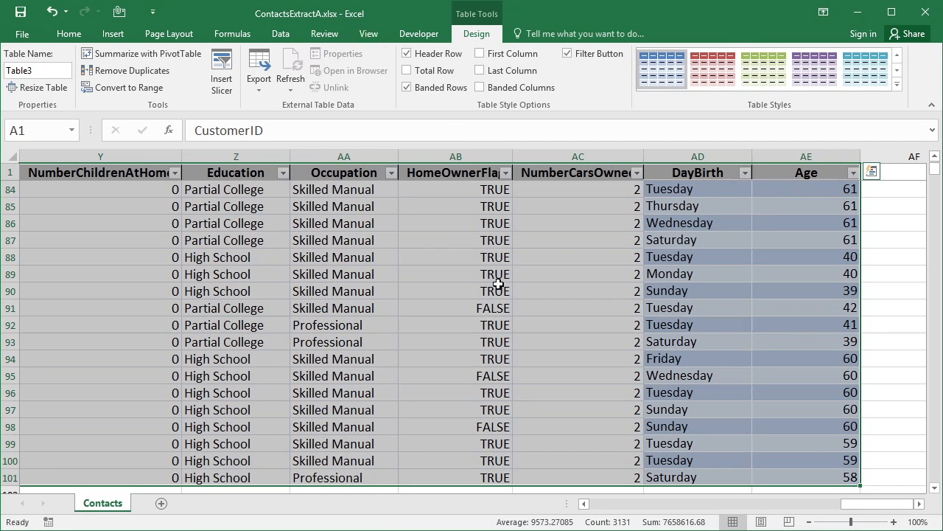
# Review the table's rows down to the last record and return to the first records in the CustomerID column
pyautogui.moveTo(859, 509); pyautogui.dragTo(600, 507)
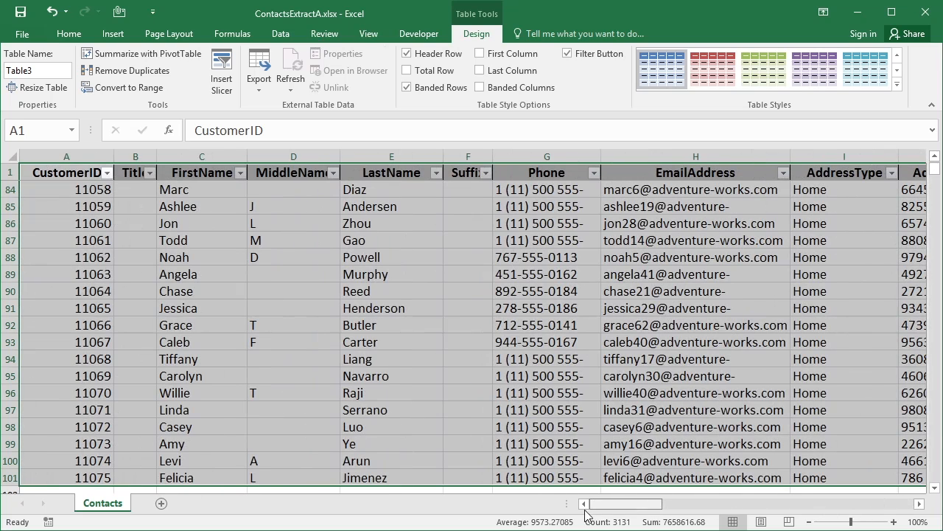
pyautogui.click(935, 487)
pyautogui.click(934, 487)
pyautogui.click(935, 487)
pyautogui.click(936, 157)
pyautogui.click(936, 157)
pyautogui.click(936, 157)
pyautogui.click(936, 157)
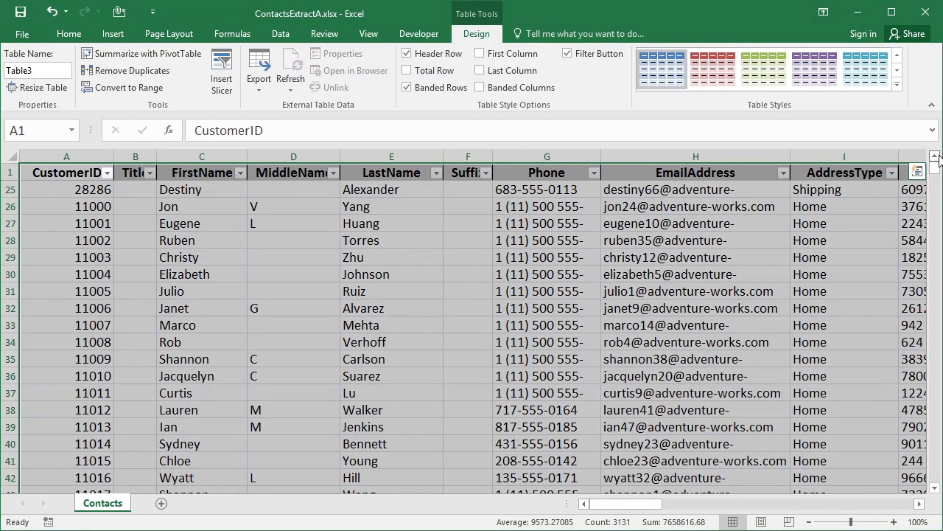
pyautogui.press('Home')
pyautogui.hotkey('ctrl', 'Home')
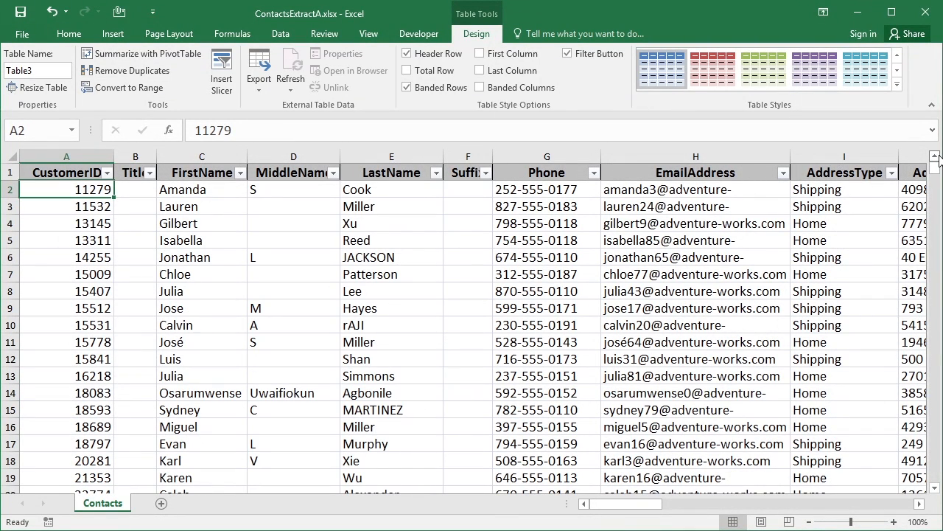
pyautogui.press('Down')
pyautogui.press('Down')
pyautogui.press('Down')
pyautogui.press('Down')
pyautogui.press('Down')
pyautogui.press('Down')
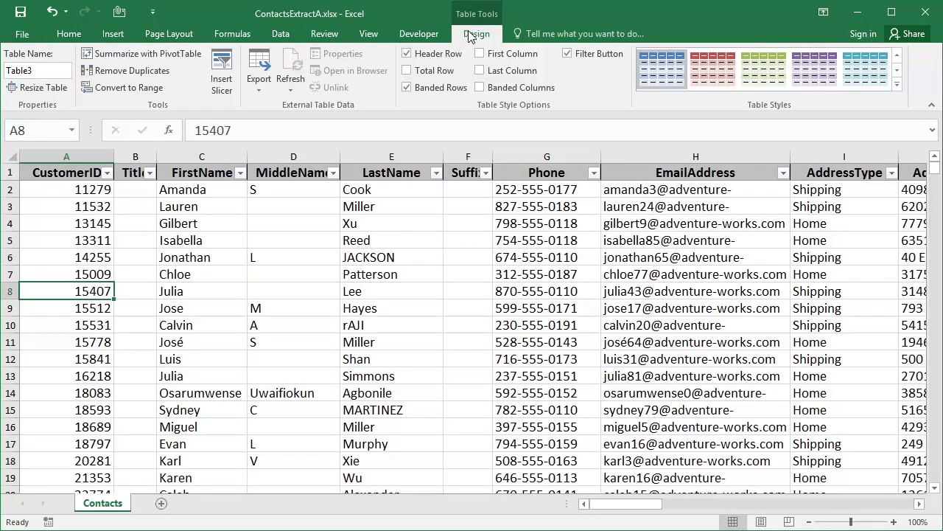
# Rename the table as Contacts
pyautogui.doubleClick(35, 71)
pyautogui.click(6, 71)
pyautogui.doubleClick(33, 72)
pyautogui.click(6, 71)
pyautogui.press('Delete')
pyautogui.press('Delete')
pyautogui.press('Delete')
pyautogui.press('Delete')
pyautogui.press('Delete')
pyautogui.press('Delete')
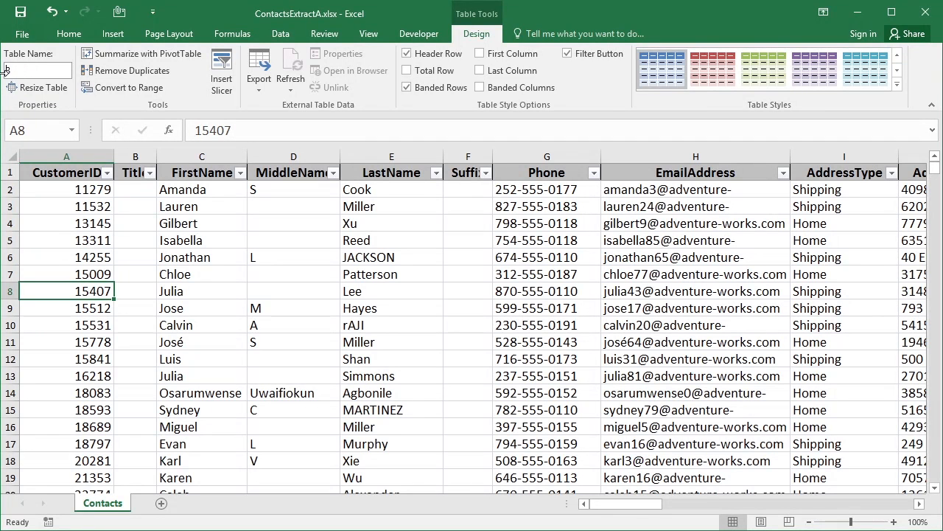
pyautogui.write('Contacts')
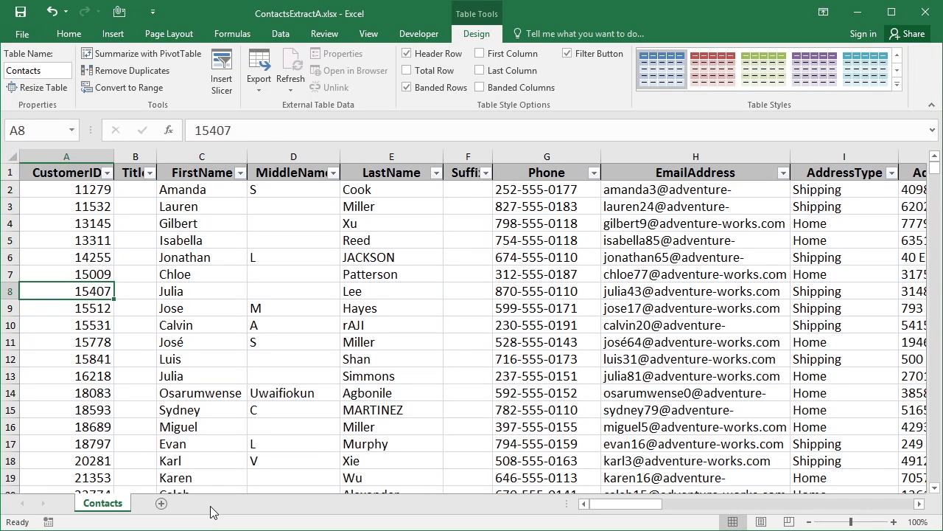
# Add a new blank worksheet after the Contacts sheet
pyautogui.click(161, 504)
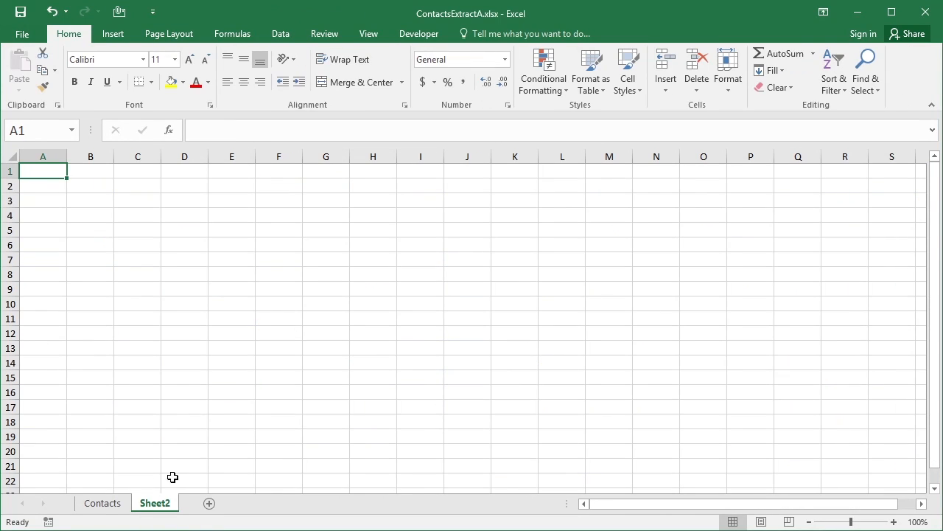
pyautogui.click(107, 504)
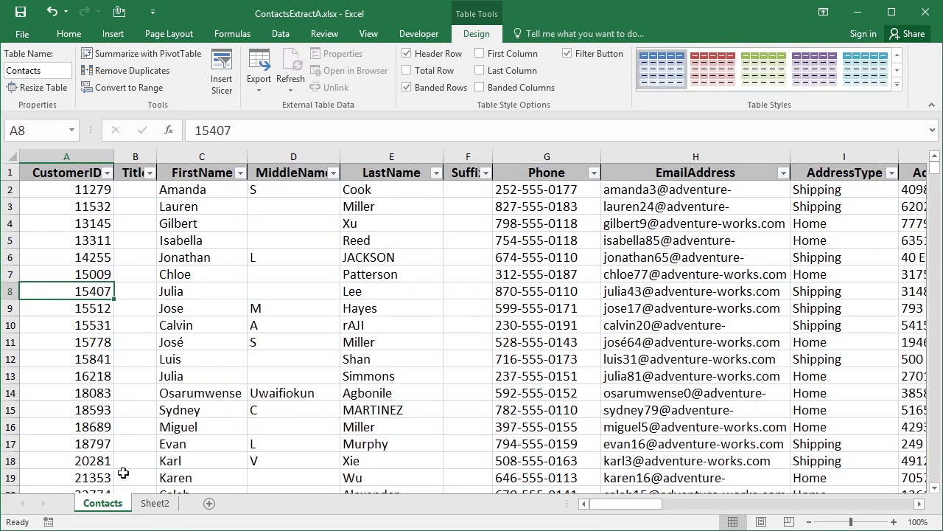
pyautogui.click(155, 503)
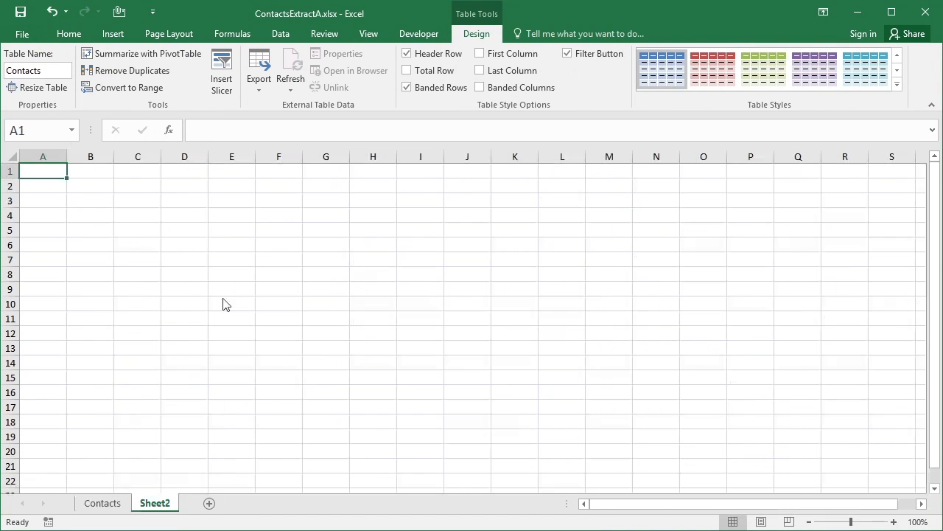
# Enter the formula =count(Contacts[CustomerID]) in cell C6 of Sheet2
pyautogui.click(151, 246)
pyautogui.write('=count(')
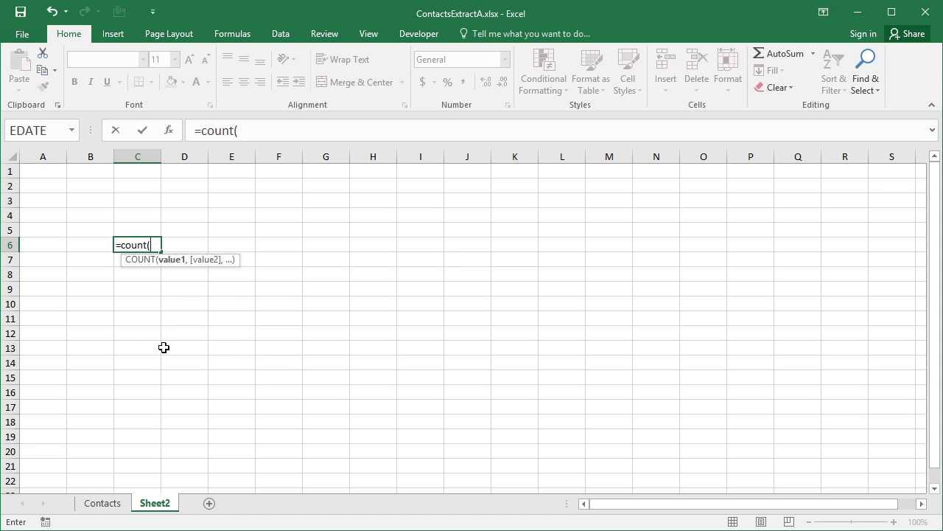
pyautogui.write('cont')
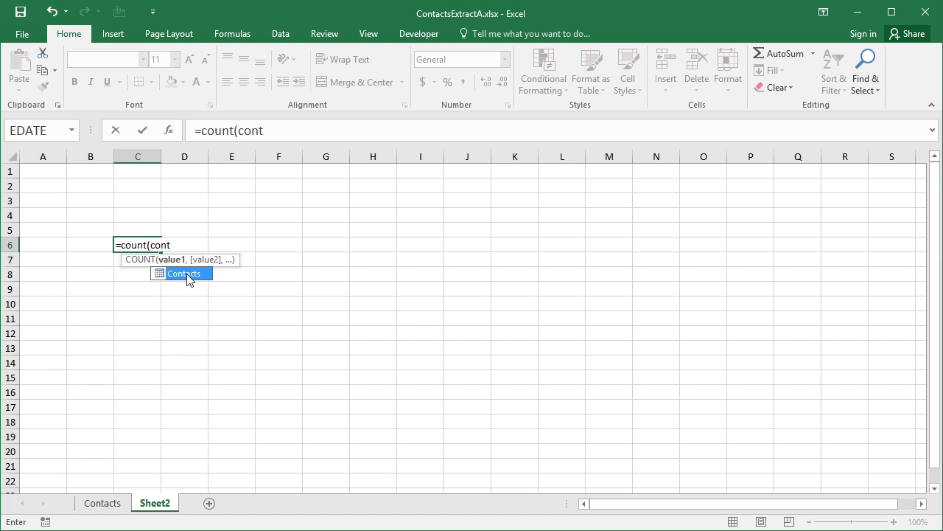
pyautogui.doubleClick(196, 273)
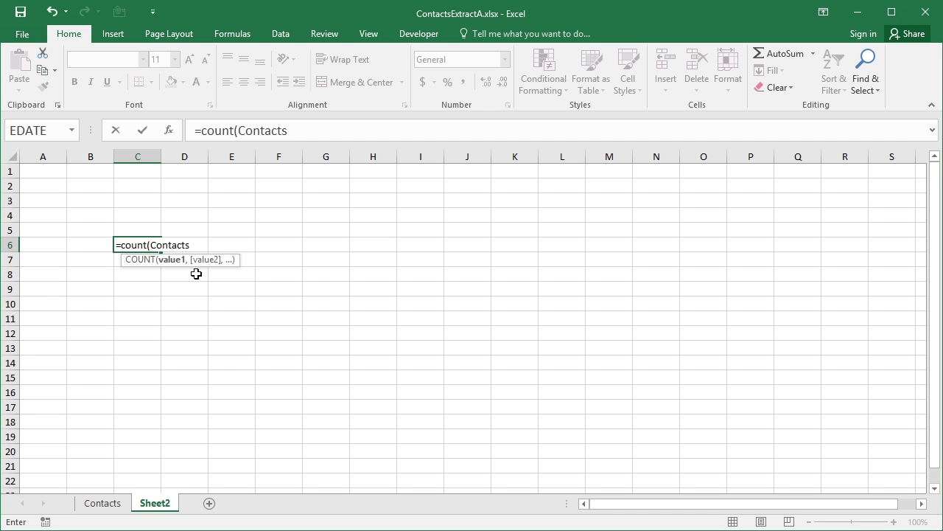
pyautogui.write('[')
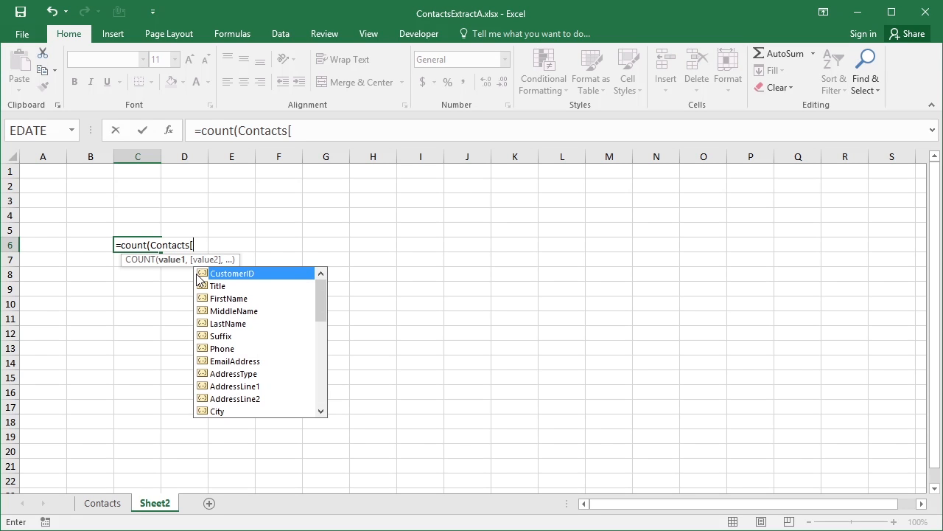
pyautogui.doubleClick(241, 275)
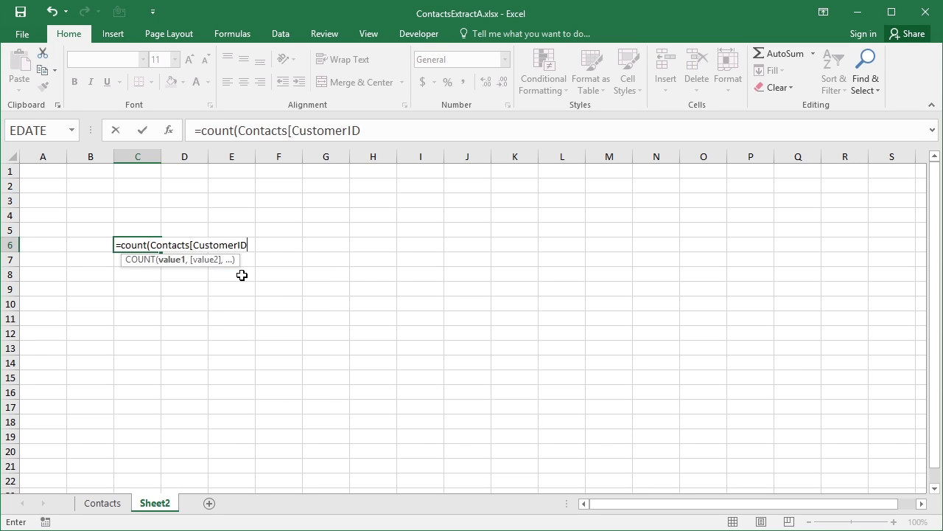
pyautogui.write('])')
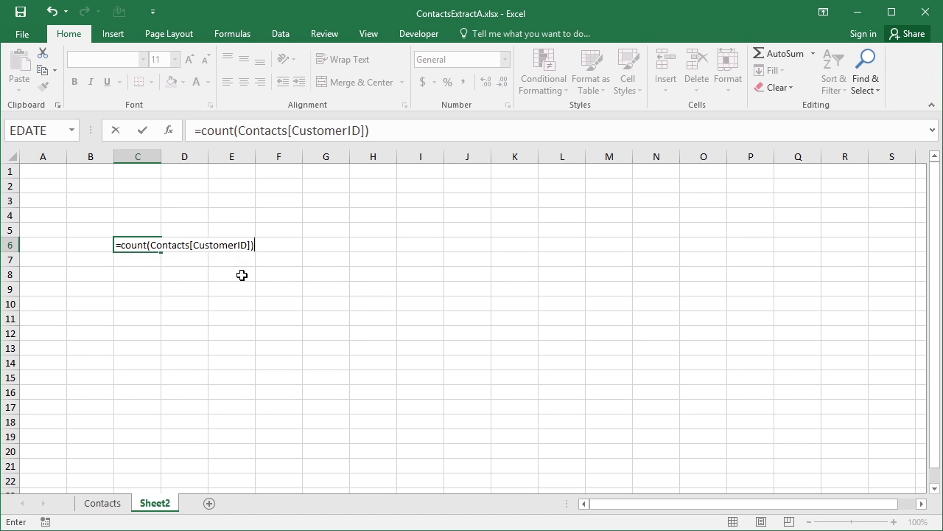
pyautogui.press('Return')
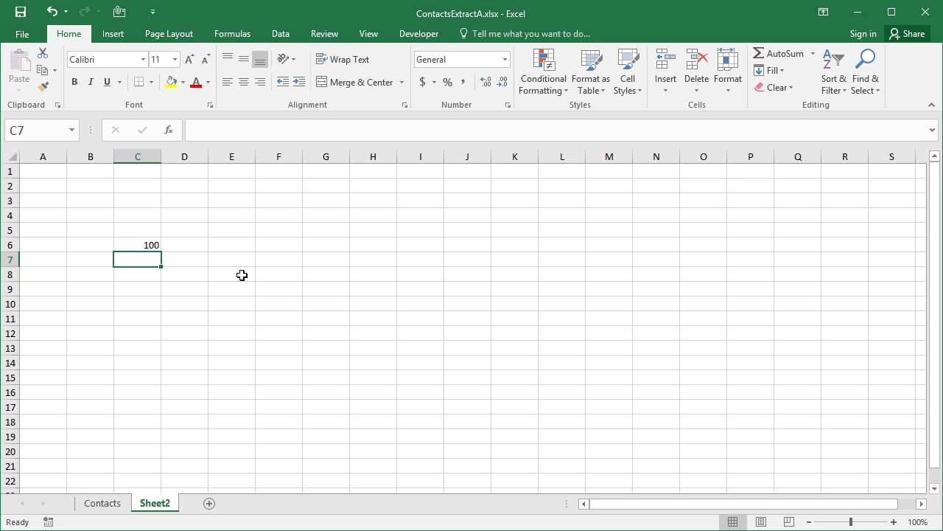
# Examine the last records of the table on the Contacts sheet and its TotalPurchaseYTD column
pyautogui.click(120, 506)
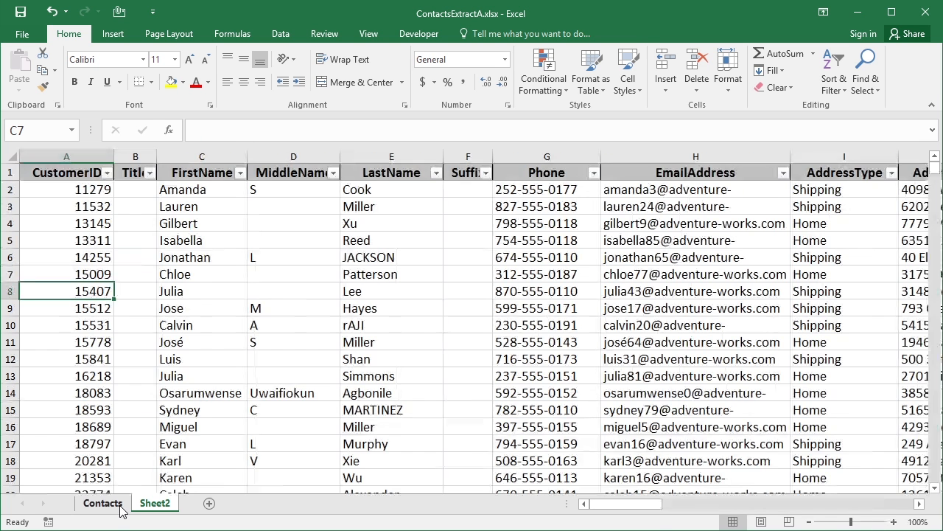
pyautogui.scroll(-5, 938, 235)
pyautogui.scroll(-20, 936, 236)
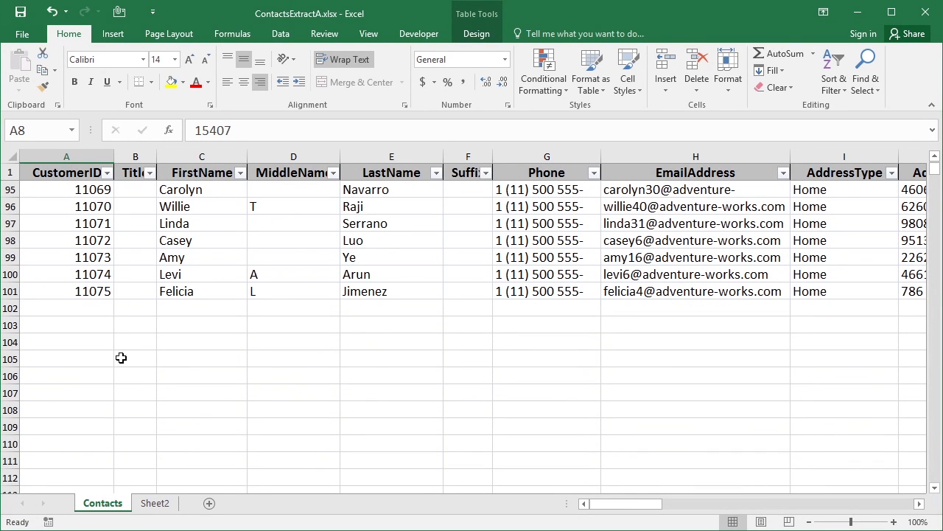
pyautogui.moveTo(648, 506); pyautogui.dragTo(788, 513)
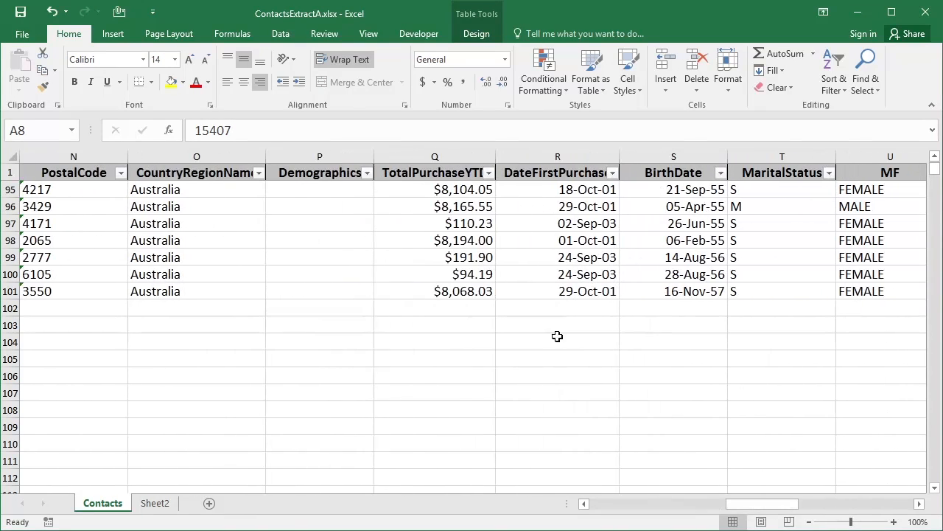
# Enter the formula =sum(Contacts[TotalPurchaseYTD]) in cell C7 of Sheet2
pyautogui.click(155, 503)
pyautogui.write('=s')
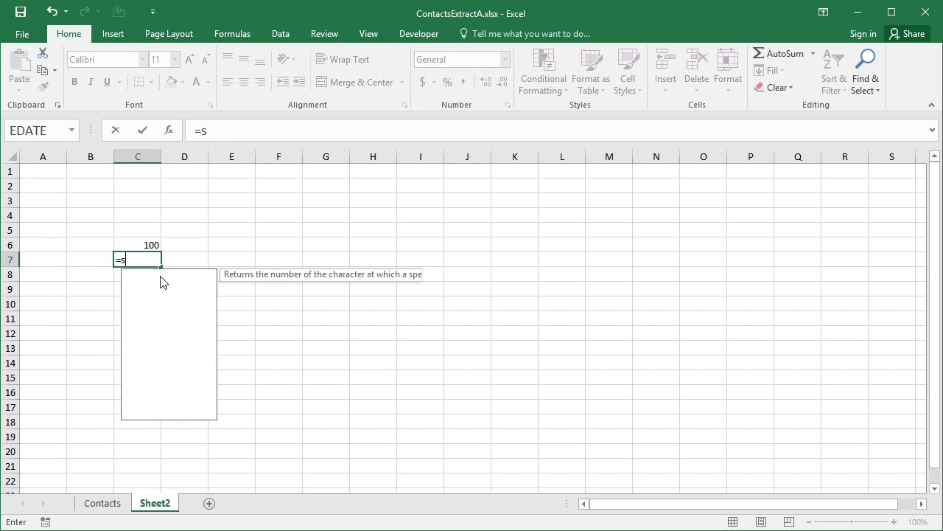
pyautogui.write('um(cont')
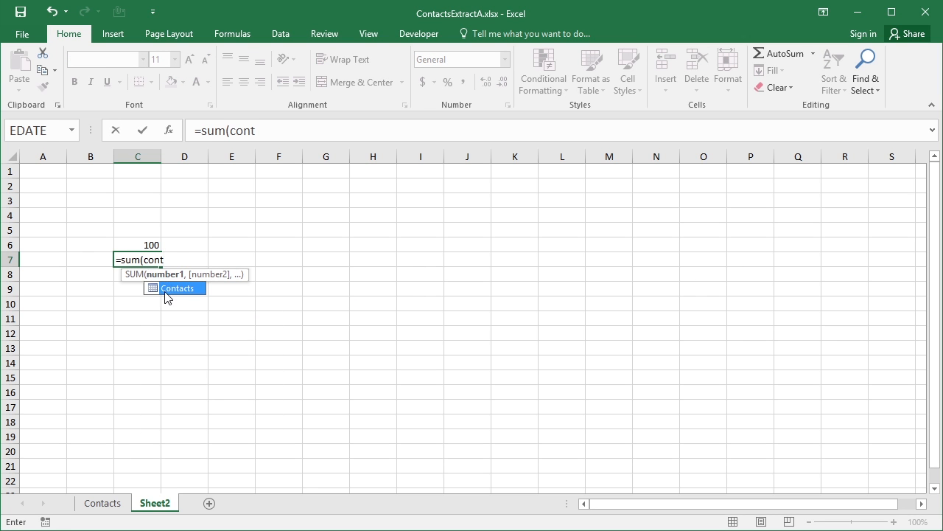
pyautogui.doubleClick(174, 288)
pyautogui.write('[')
pyautogui.press('Down')
pyautogui.press('Down')
pyautogui.press('Down')
pyautogui.press('Down')
pyautogui.press('Down')
pyautogui.press('Down')
pyautogui.press('Down')
pyautogui.press('Down')
pyautogui.press('Down')
pyautogui.press('Down')
pyautogui.press('Down')
pyautogui.press('Down')
pyautogui.press('Down')
pyautogui.press('Down')
pyautogui.press('Down')
pyautogui.press('Down')
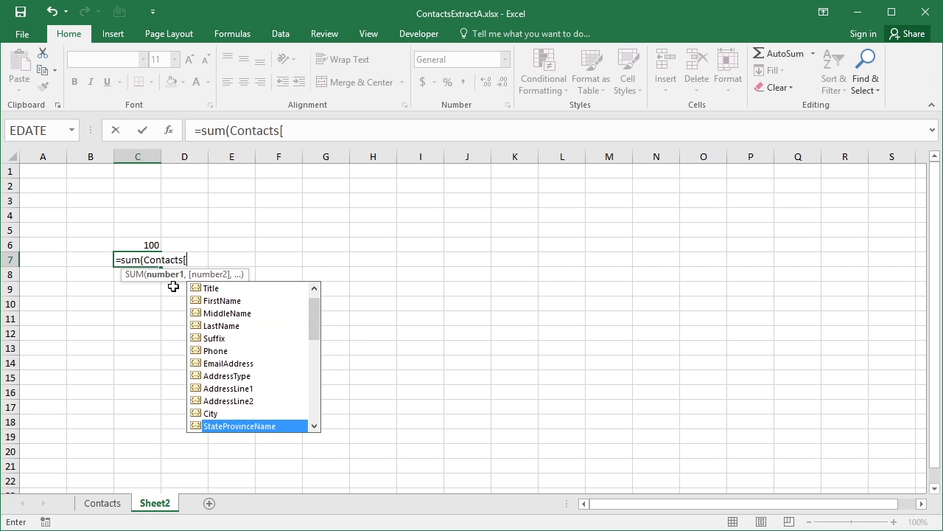
pyautogui.press('Down')
pyautogui.press('Down')
pyautogui.press('Down')
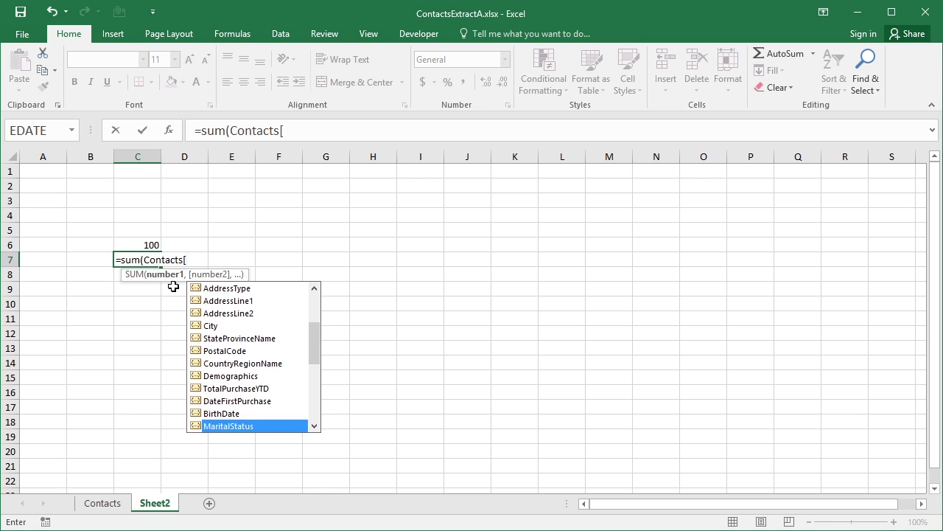
pyautogui.press('Up')
pyautogui.press('Up')
pyautogui.press('Up')
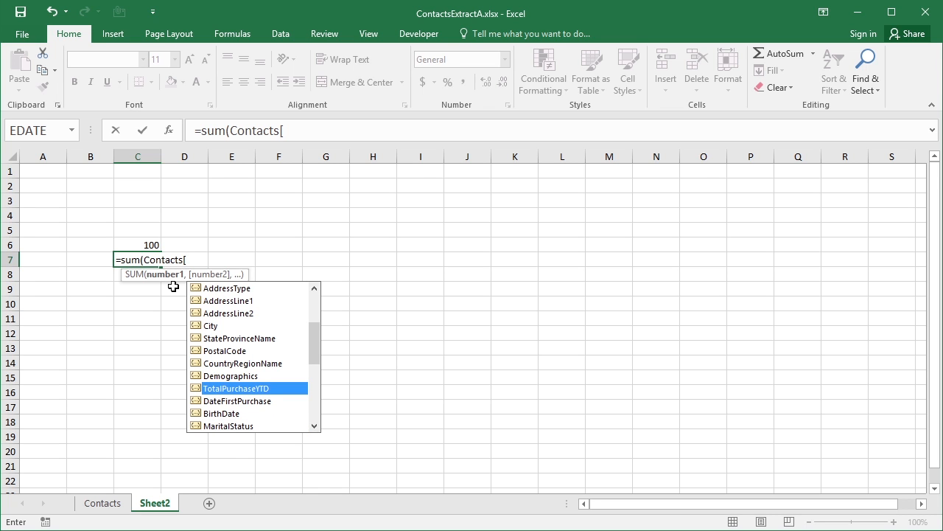
pyautogui.doubleClick(224, 390)
pyautogui.write('])')
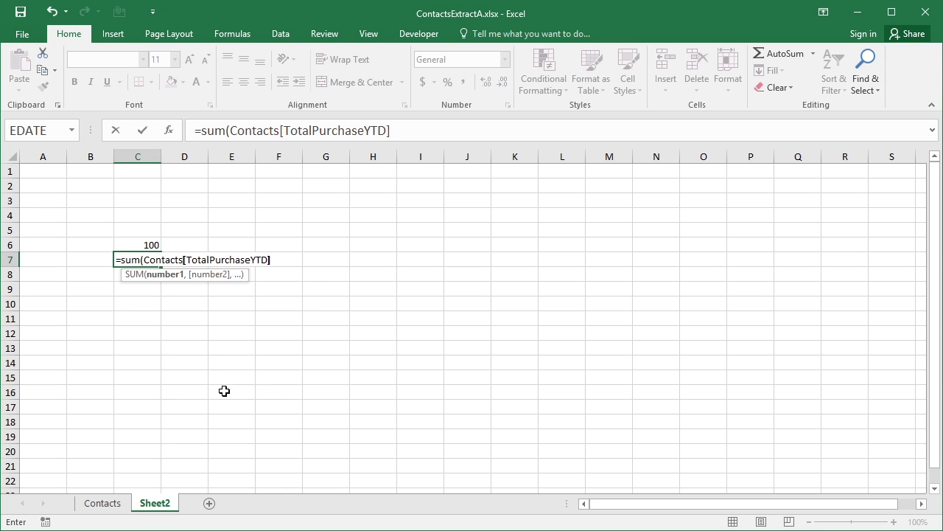
pyautogui.press('Return')
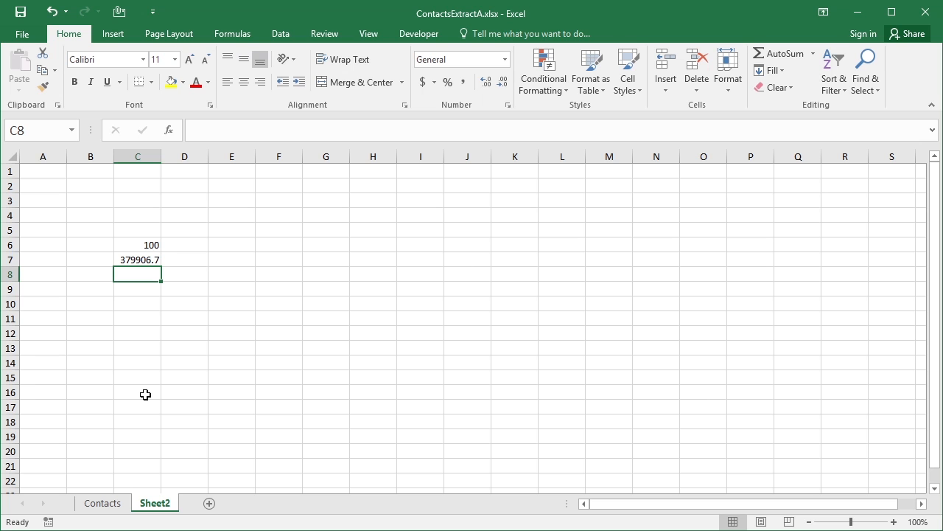
# Select a cell in the CountryRegionName column of the Contacts table and show the table's name and design options
pyautogui.click(118, 503)
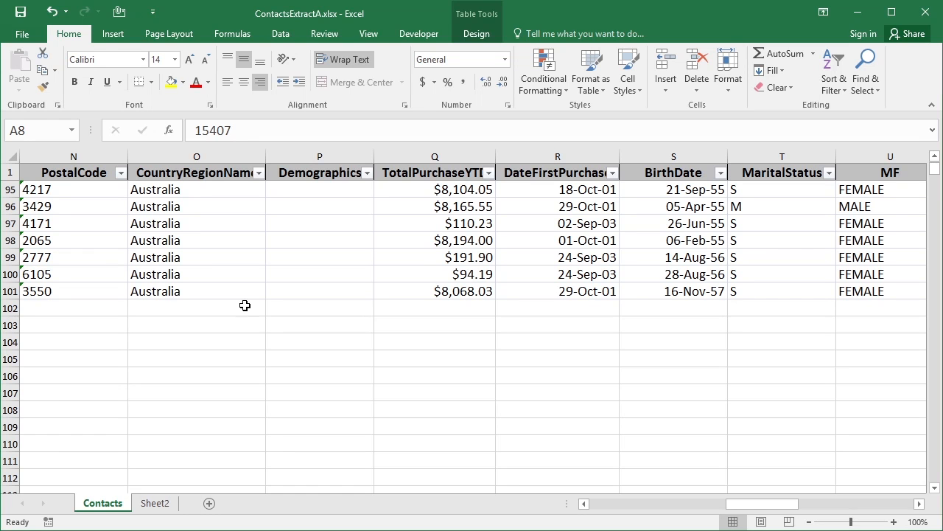
pyautogui.click(229, 261)
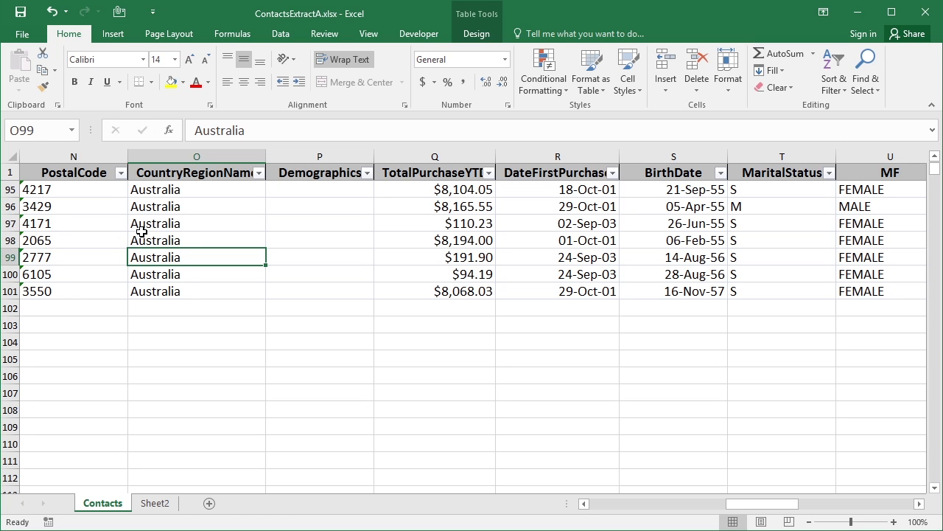
pyautogui.click(476, 33)
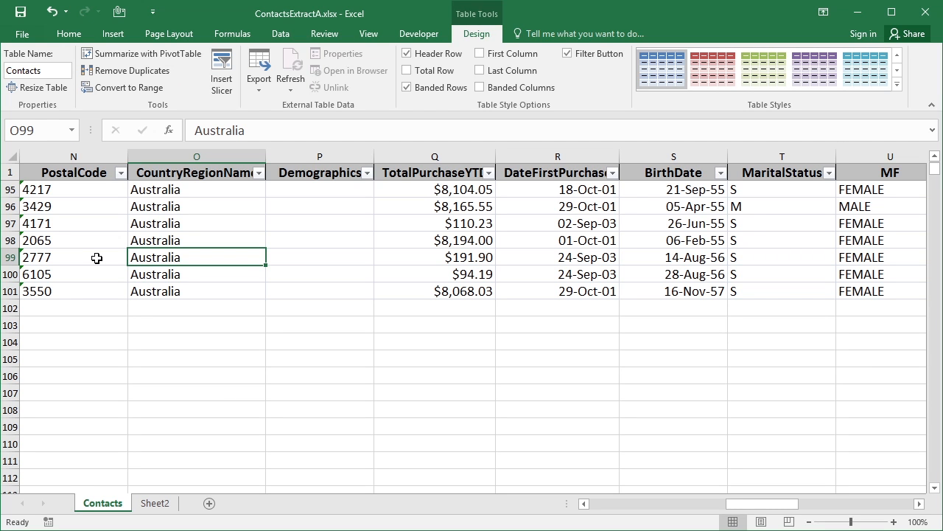
# Open the SUM formula in cell C7 of Sheet2 to inspect its structured reference
pyautogui.click(156, 501)
pyautogui.click(152, 261)
pyautogui.doubleClick(151, 261)
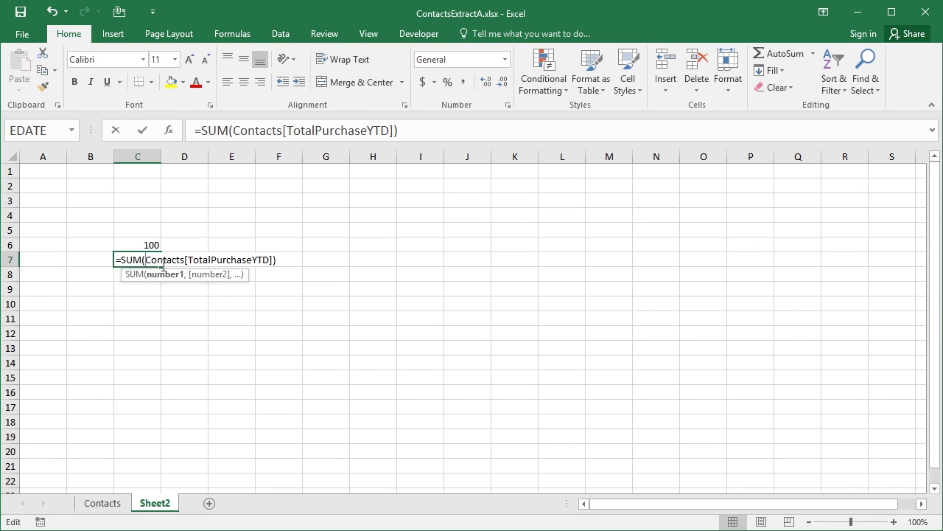